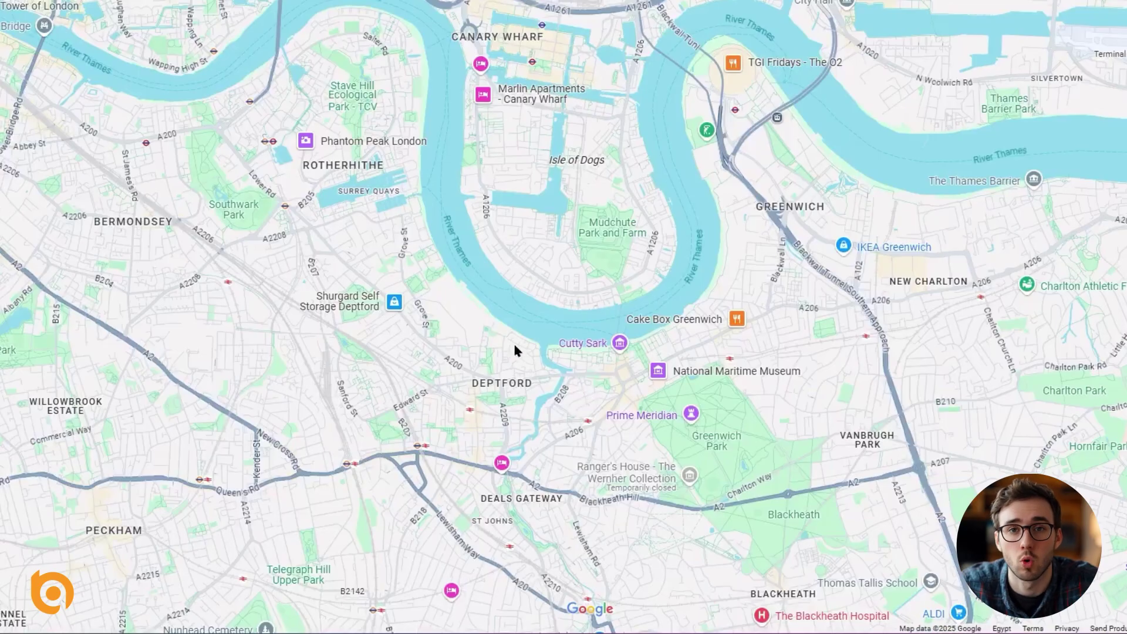
click(512, 344)
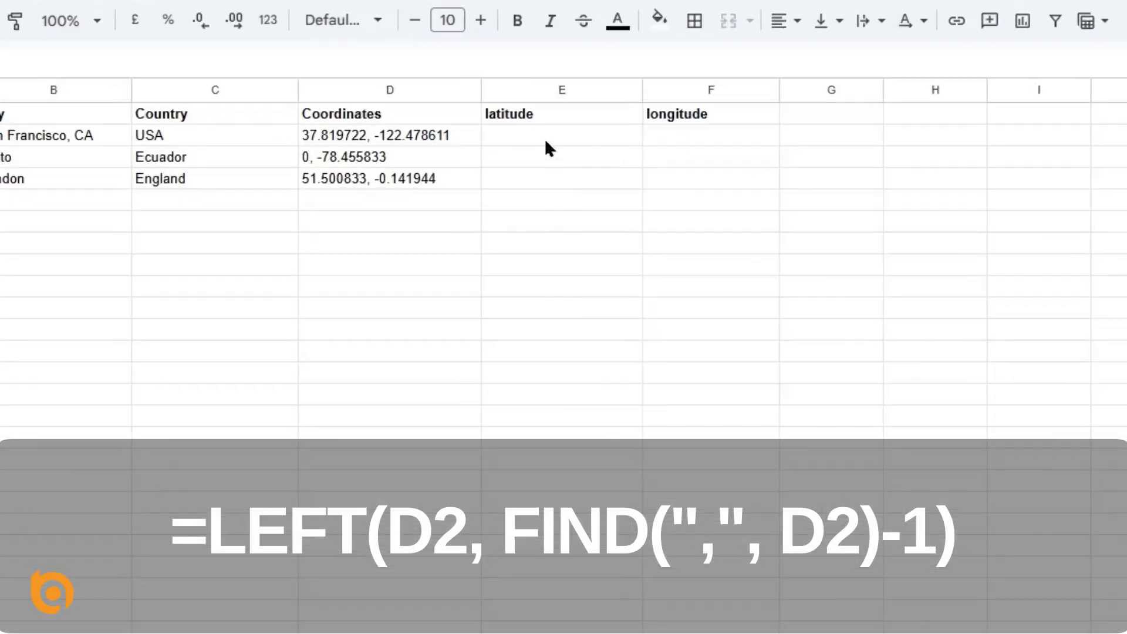
Step: Enter the formula =left(d2, find(",", d2)-1) in the first latitude cell, E2, to extract the latitude from the coordinates
click(552, 143)
text(=left)
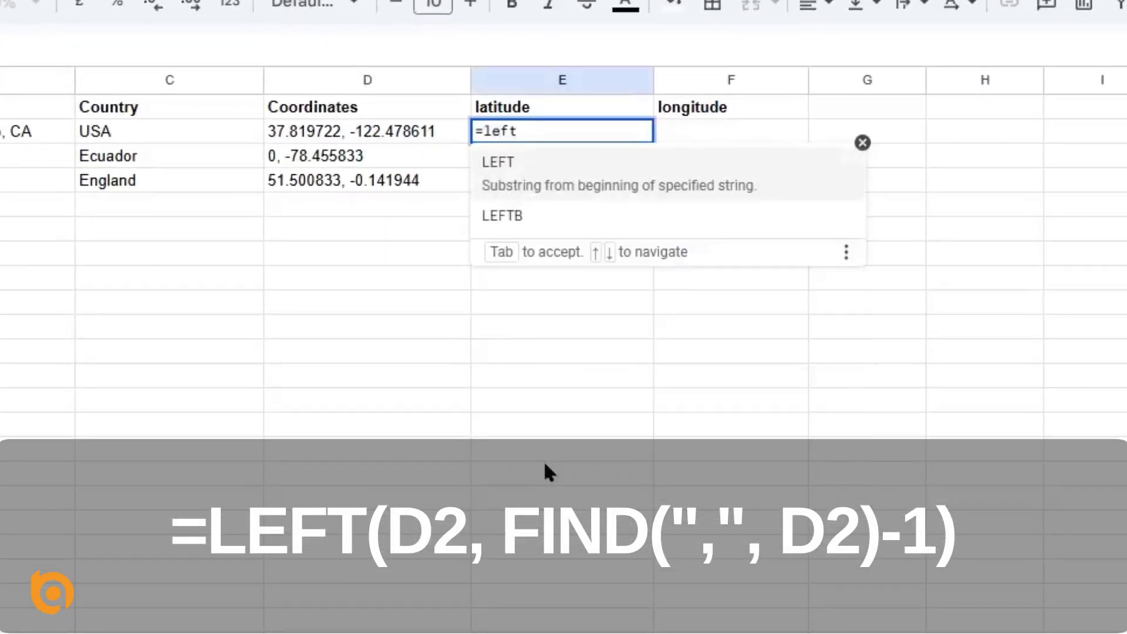
text((d2, find(",", d2)
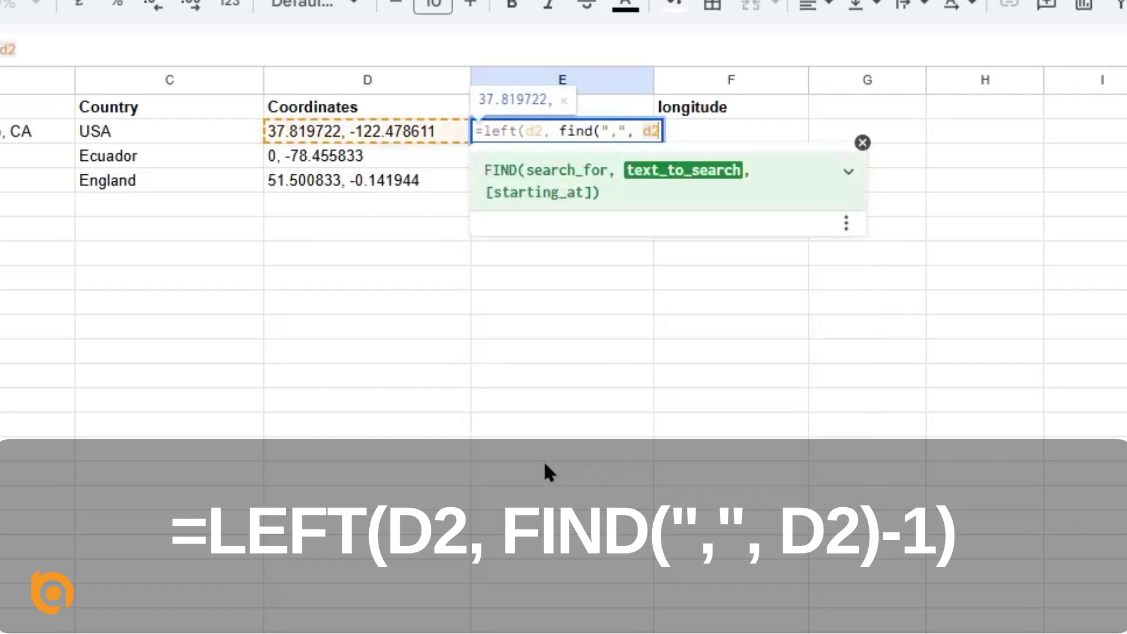
text()-1))
key(Return)
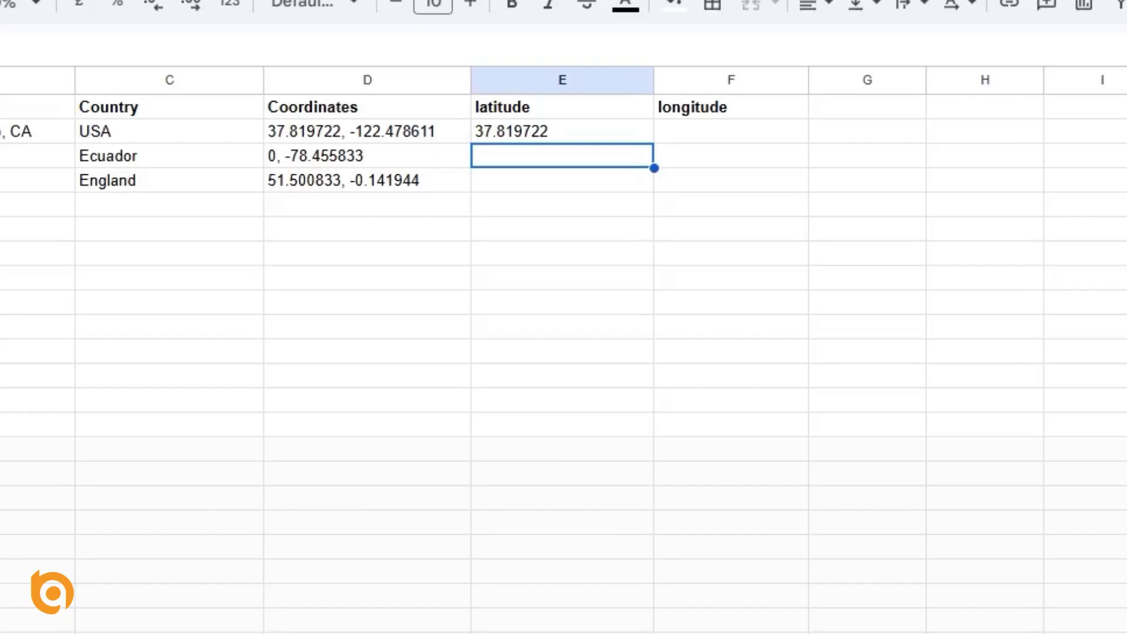
Step: Enter the formula =right(d2, len(d2)-find(",", d2)) in the first longitude cell, F2
click(693, 131)
text(=right(d2, len(d2)-find(",", d2))
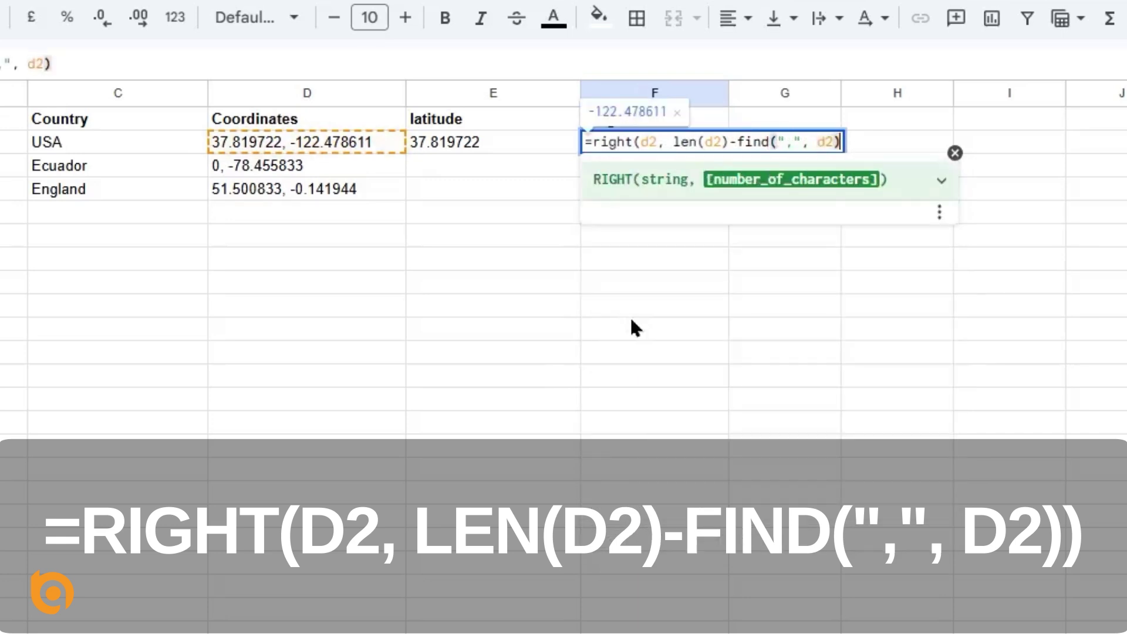
key(Return)
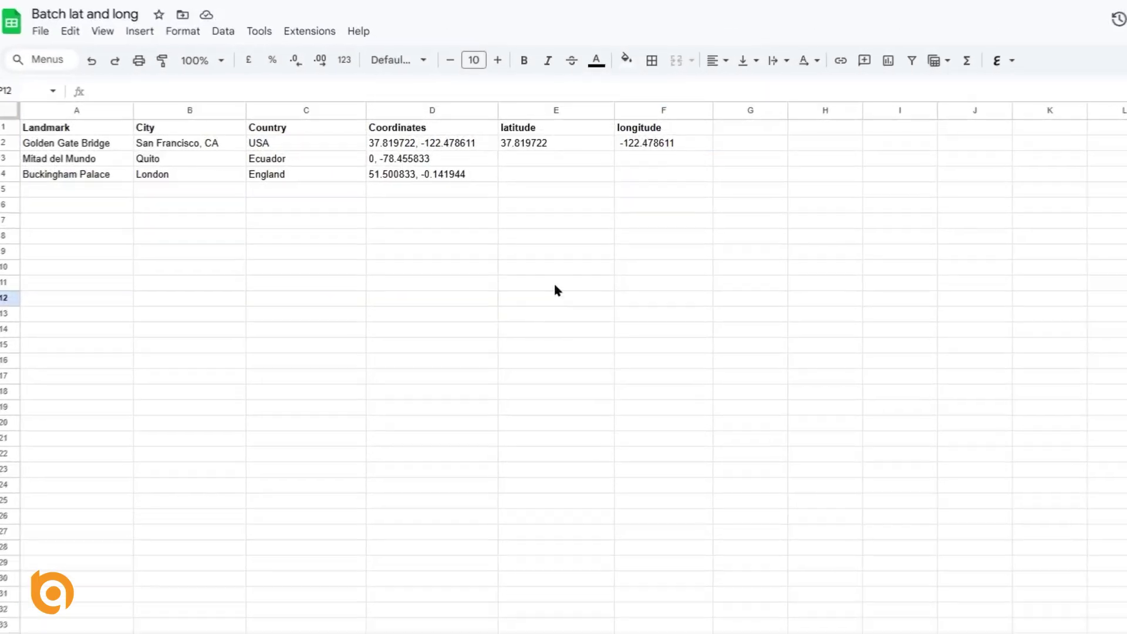
Step: Fill the latitude and longitude formulas from row 2 down through row 4
click(619, 155)
drag(630, 156, 632, 195)
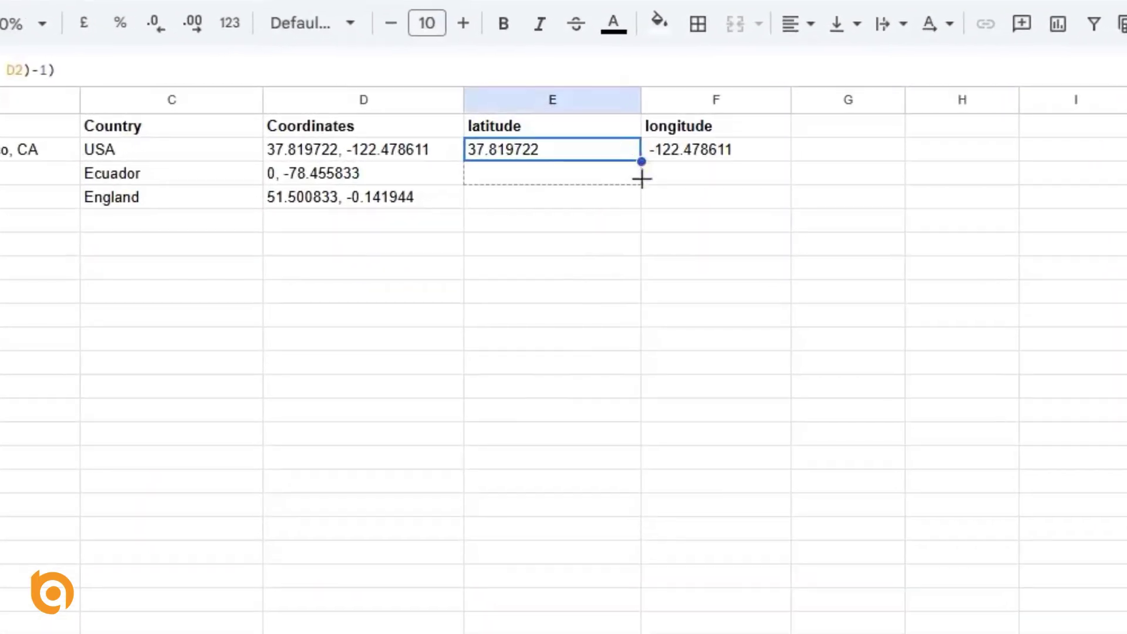
click(739, 161)
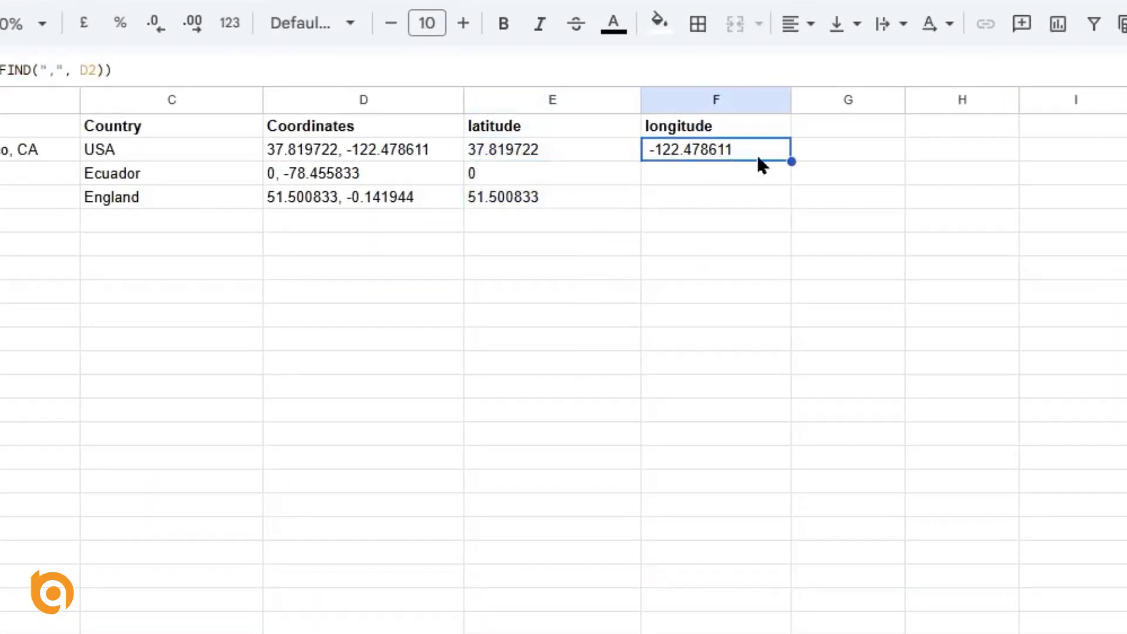
drag(790, 159, 791, 207)
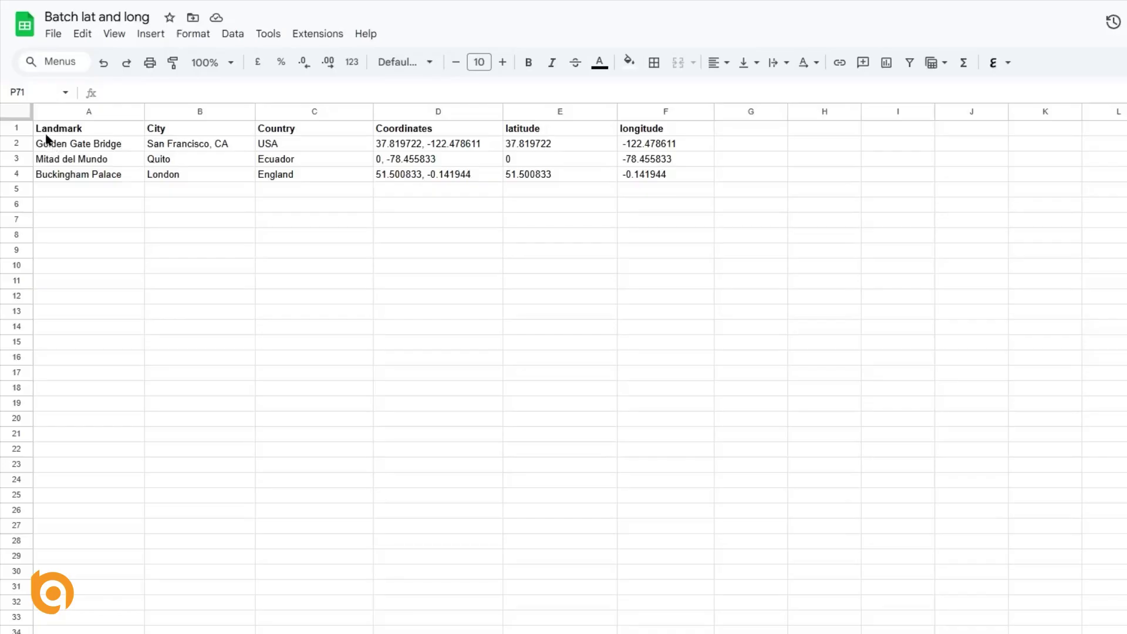
Step: Copy the whole landmark table A1:F4, including its header row
drag(44, 130, 644, 182)
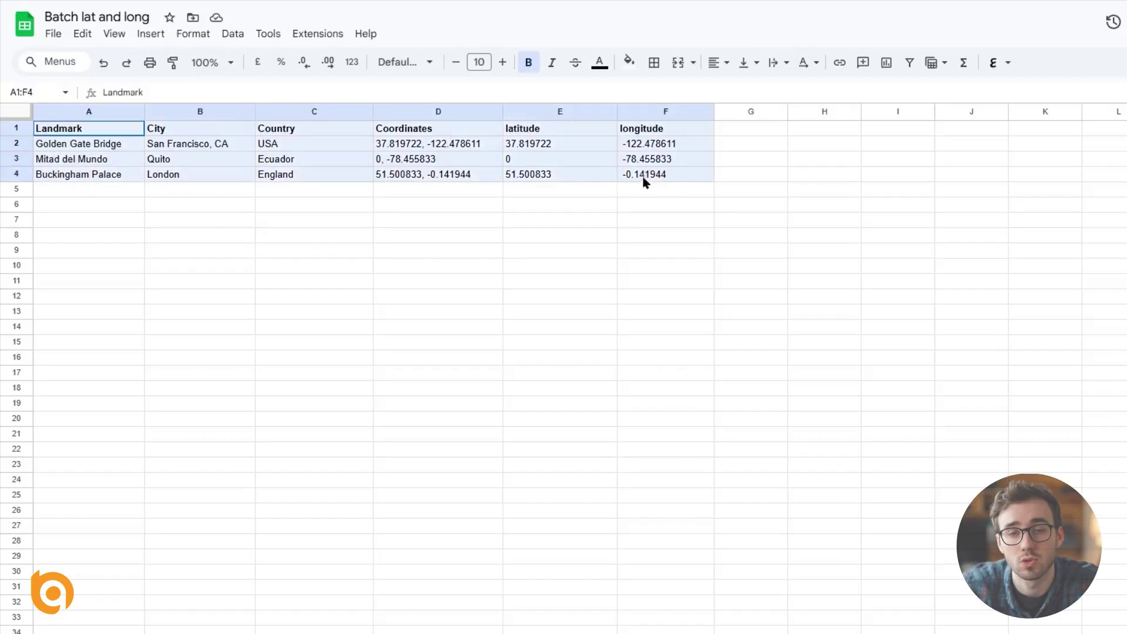
right_click(658, 180)
click(712, 218)
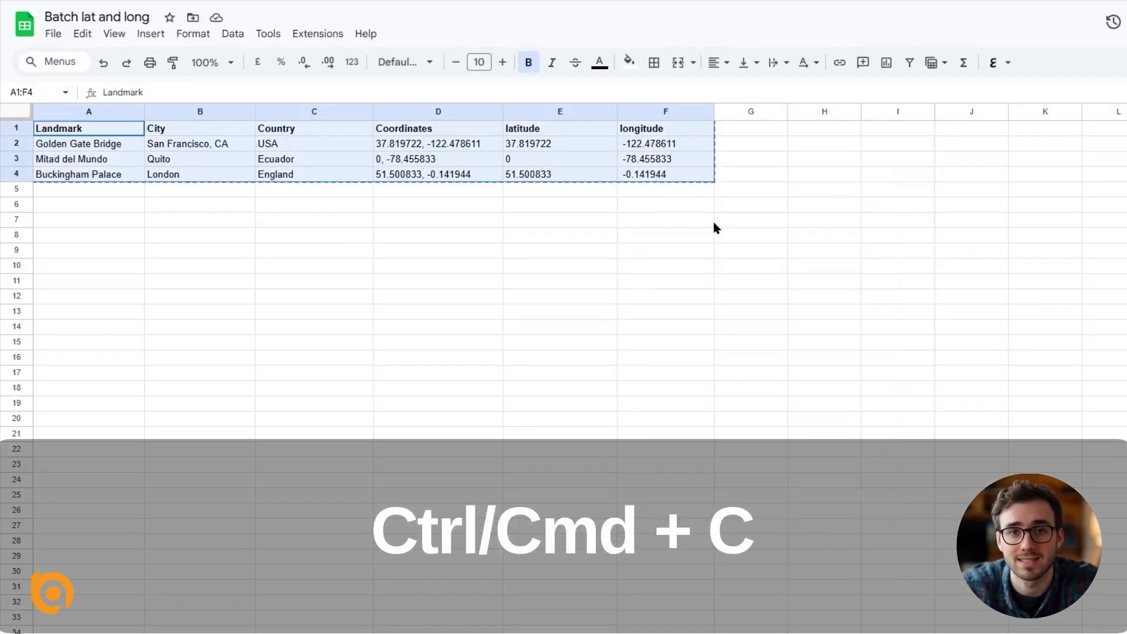
click(712, 221)
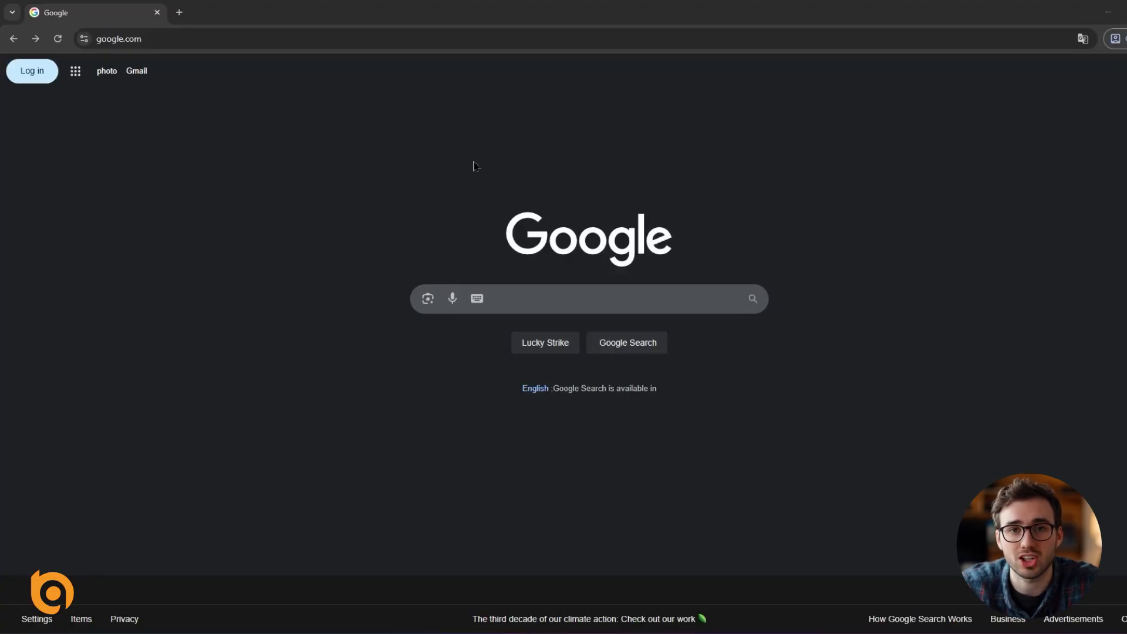
Step: Open the website batchgeo.com in the browser
click(189, 39)
text(batchgeo)
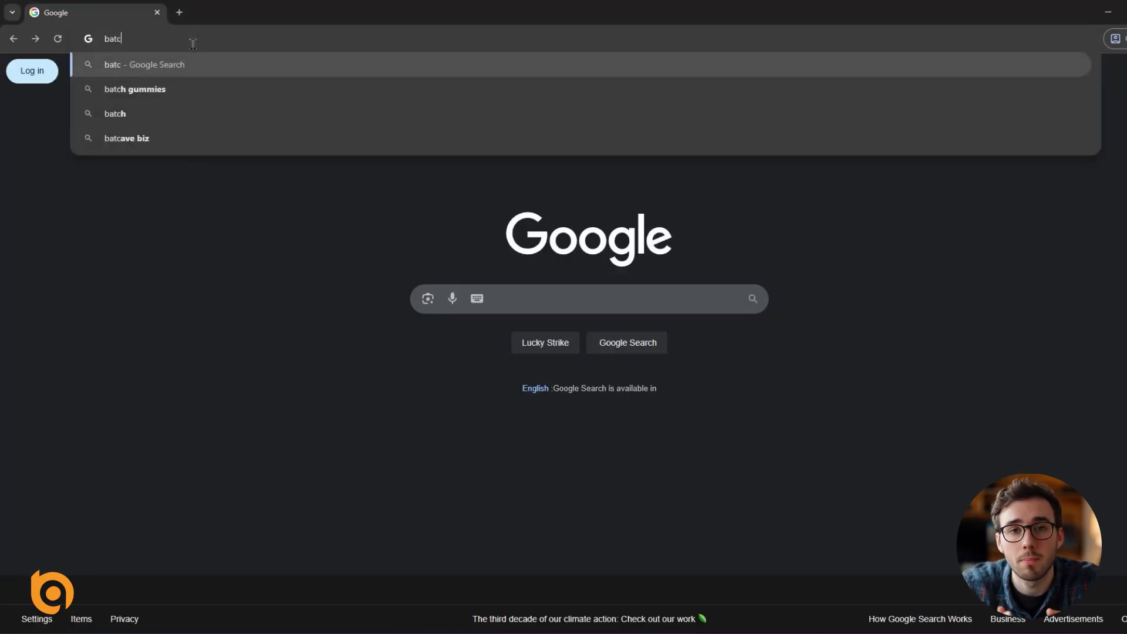
text(.com)
key(Return)
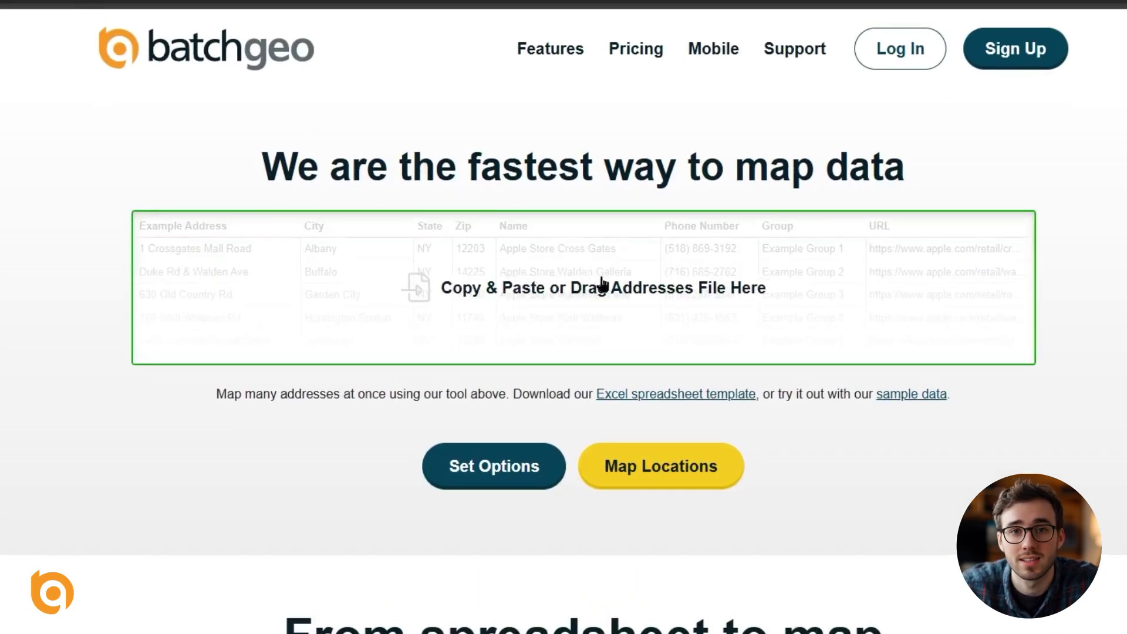
Step: Paste the copied landmark table into the BatchGeo data box and map its locations
click(602, 286)
key(ctrl+v)
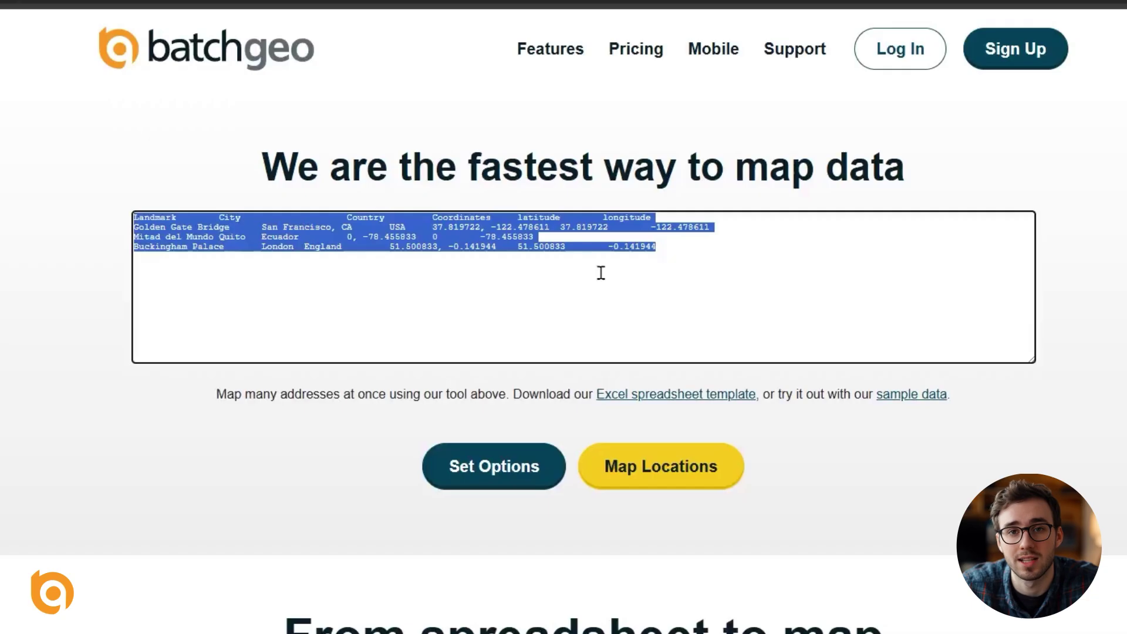
click(664, 474)
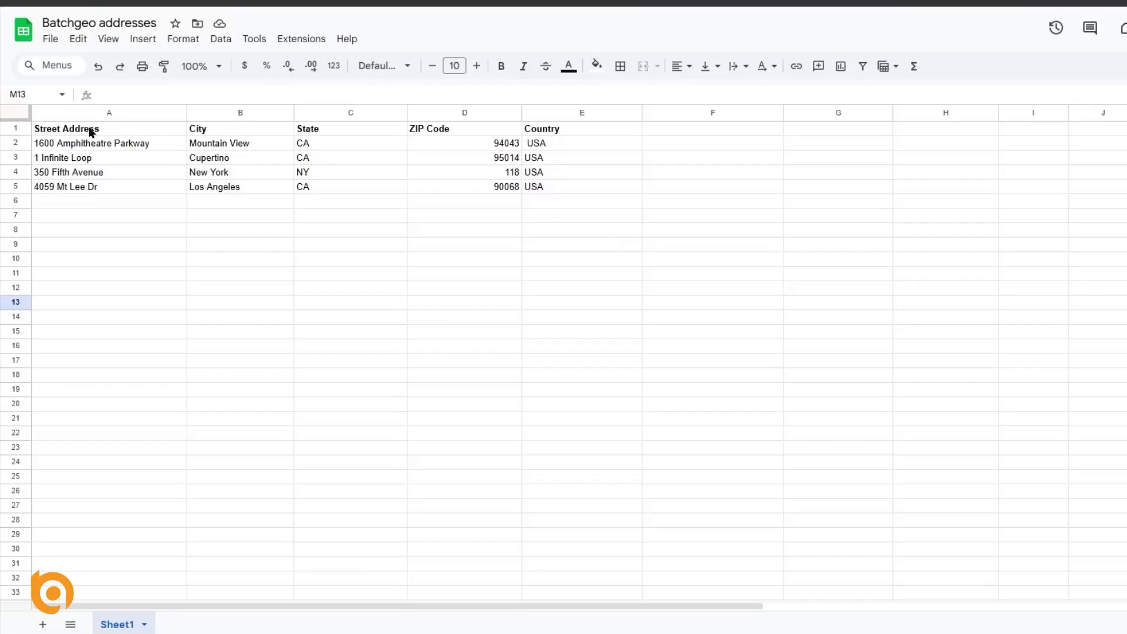
Step: In the Batchgeo addresses spreadsheet, copy the address table A1:E5, including its header row
drag(91, 129, 573, 182)
key(ctrl+c)
right_click(573, 182)
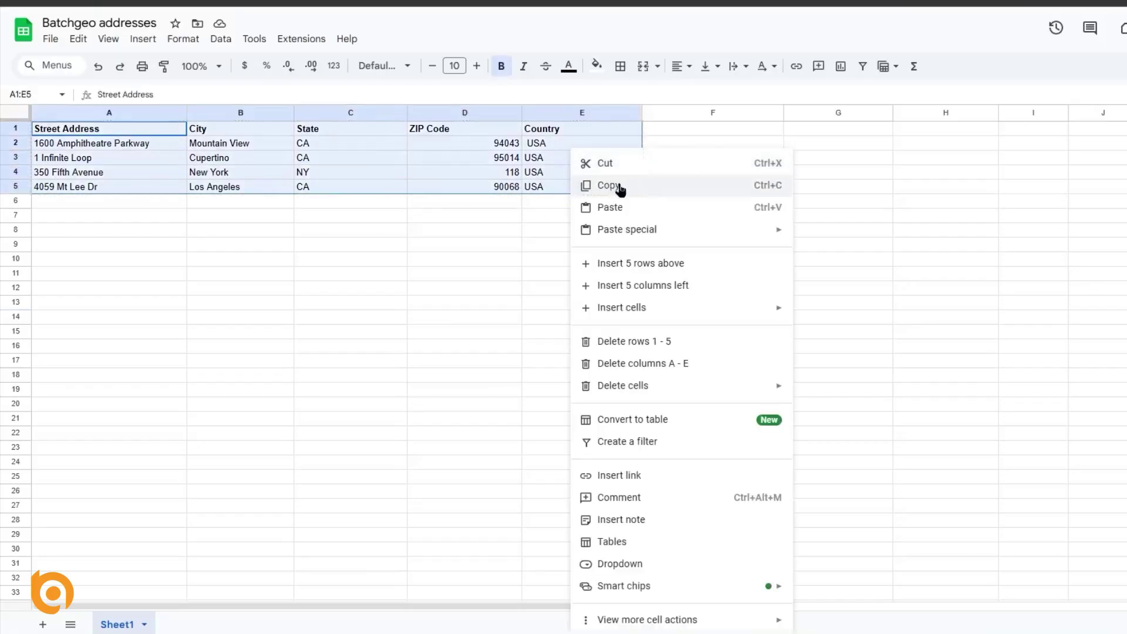
click(588, 185)
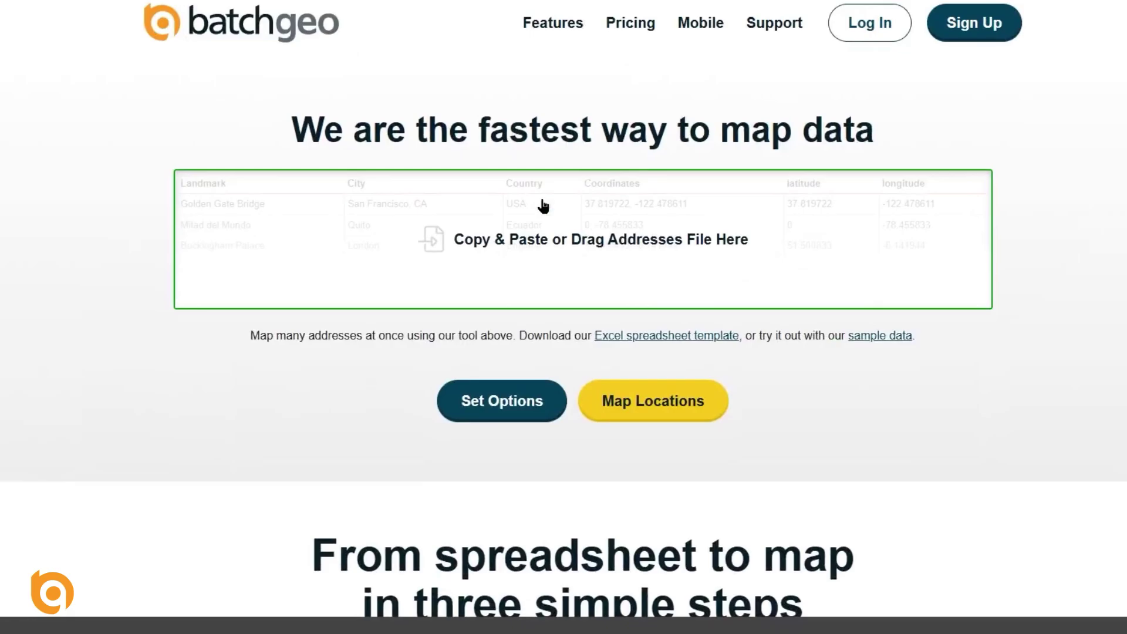
Step: Switch to the BatchGeo page, replace the landmark data with the copied address table and map the locations
click(543, 206)
key(ctrl+v)
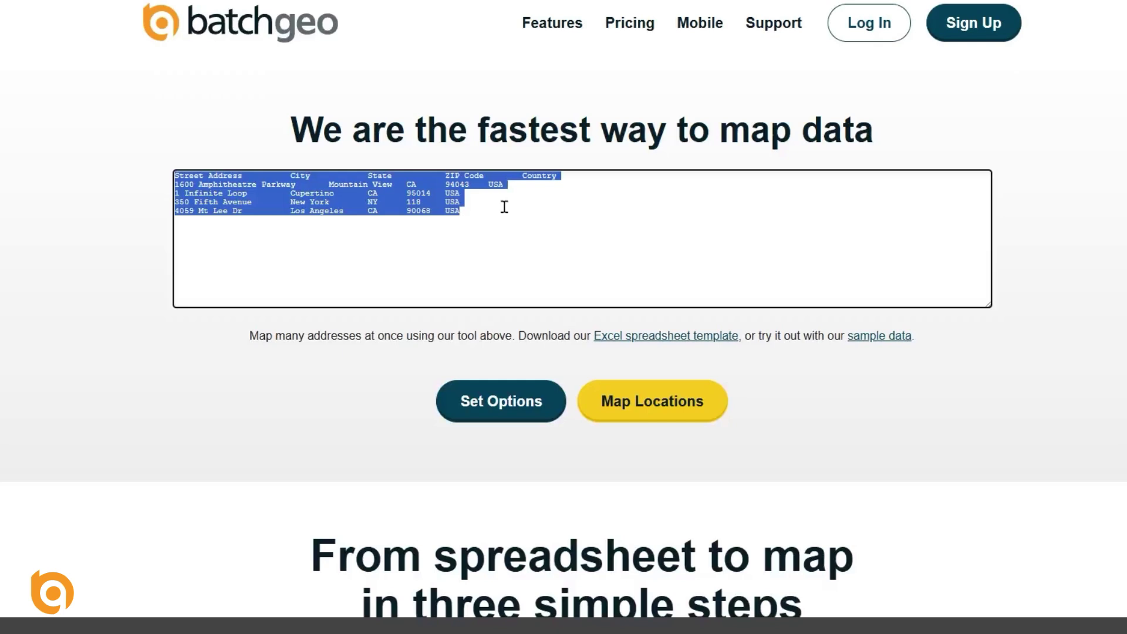
click(667, 403)
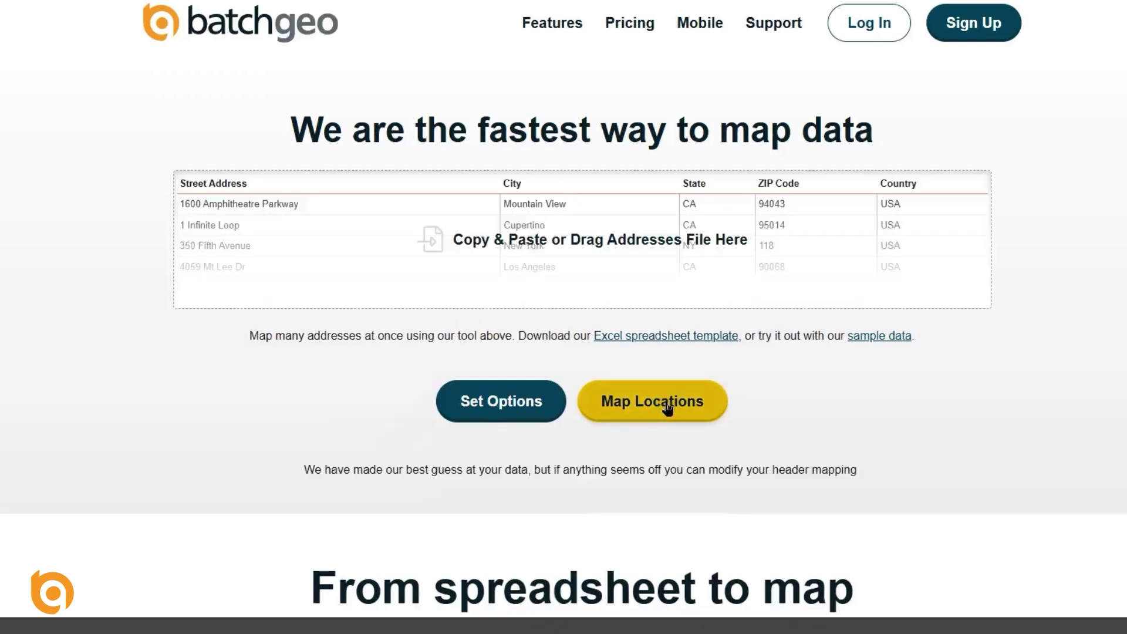